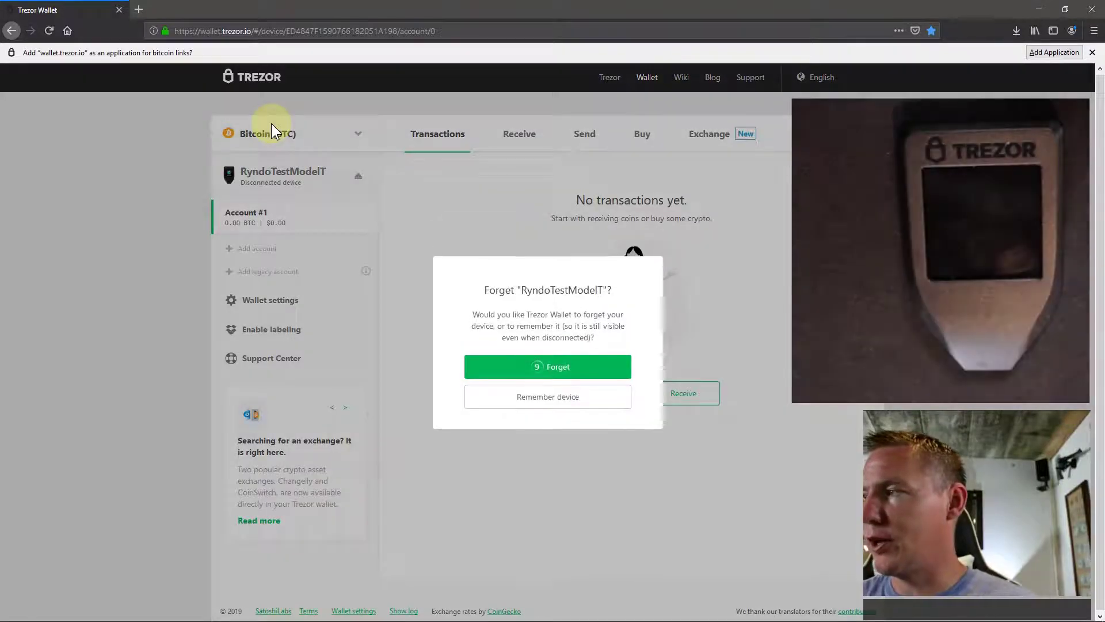
Step: Close the Trezor Wallet tab and reopen wallet.trezor.io from the recently visited sites list
{"action": "left_click", "coordinate": [119, 9]}
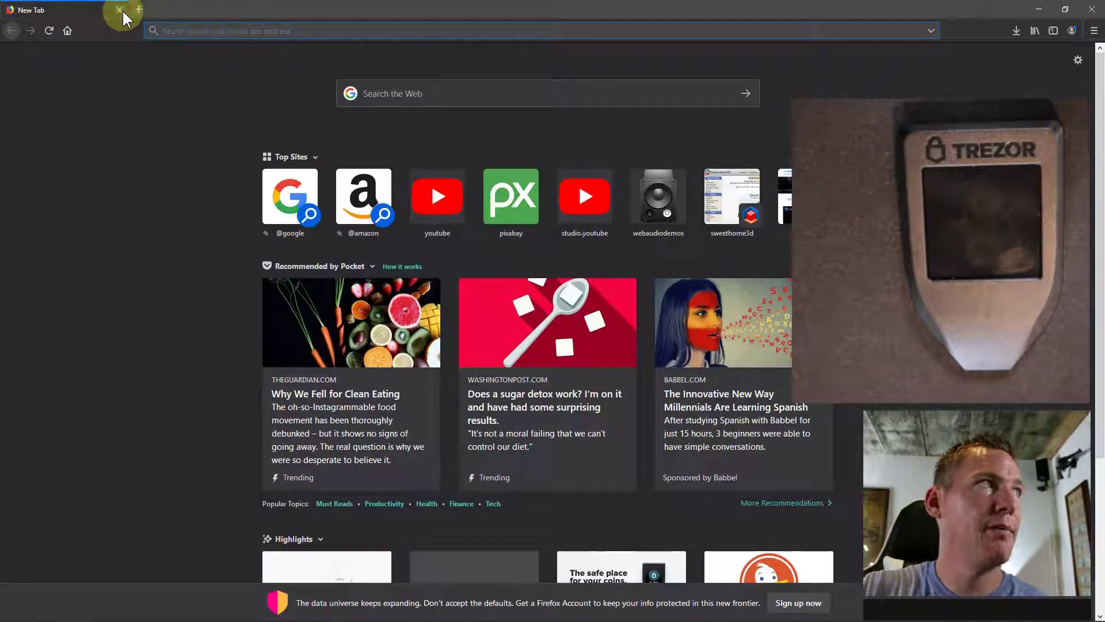
{"action": "left_click", "coordinate": [1035, 32]}
{"action": "left_click", "coordinate": [898, 141]}
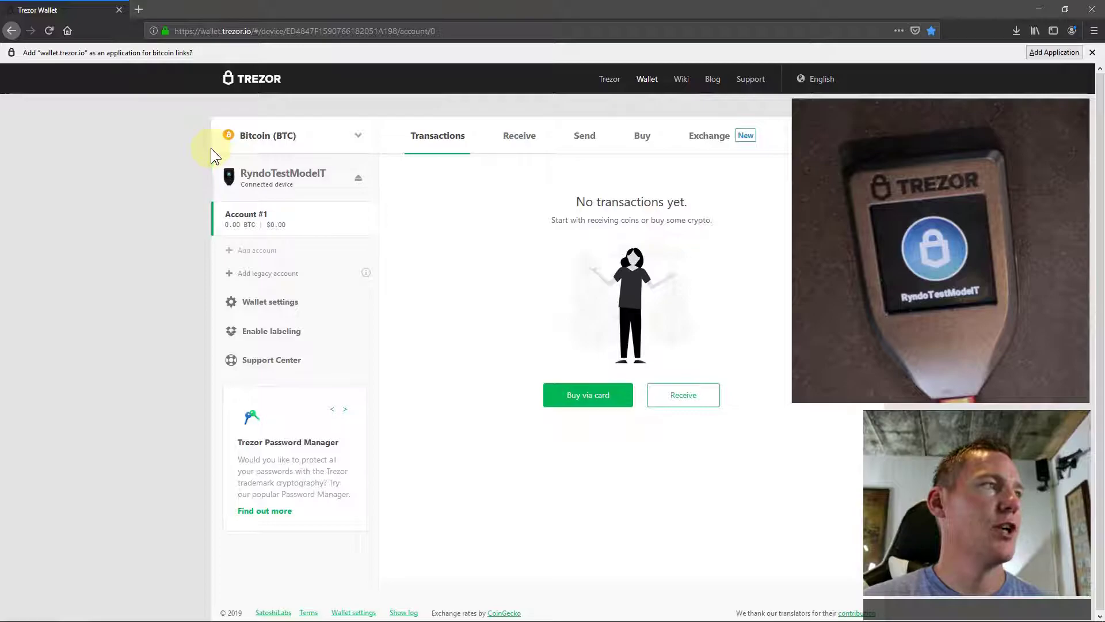
Step: Switch the wallet coin to Ethereum (ETH) and continue to MyEtherWallet
{"action": "left_click", "coordinate": [268, 138]}
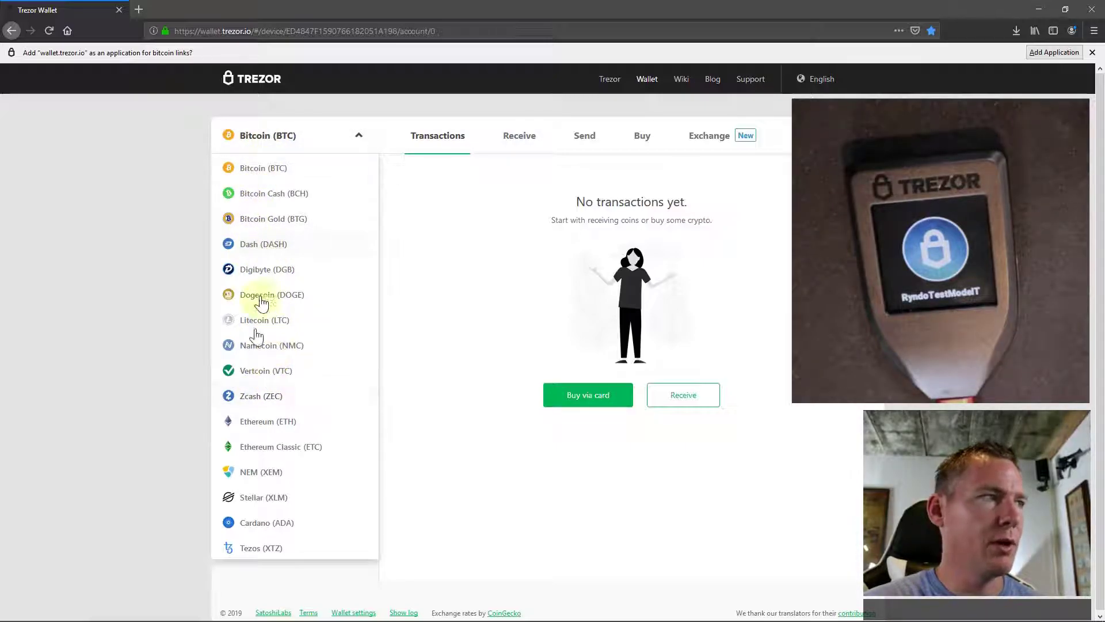
{"action": "left_click", "coordinate": [259, 422]}
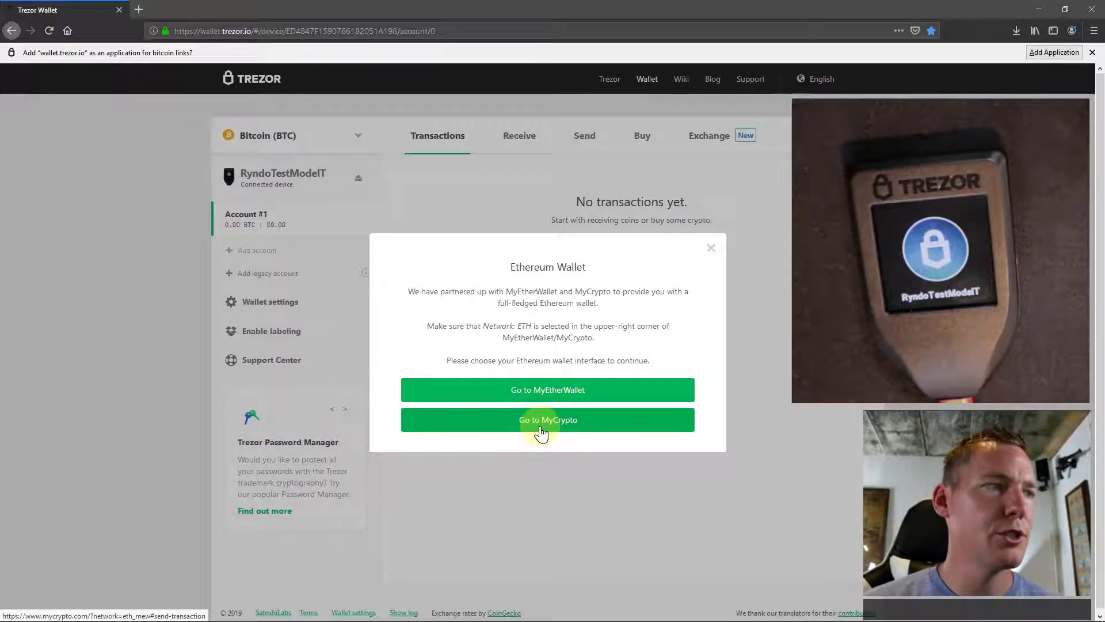
{"action": "left_click", "coordinate": [538, 397]}
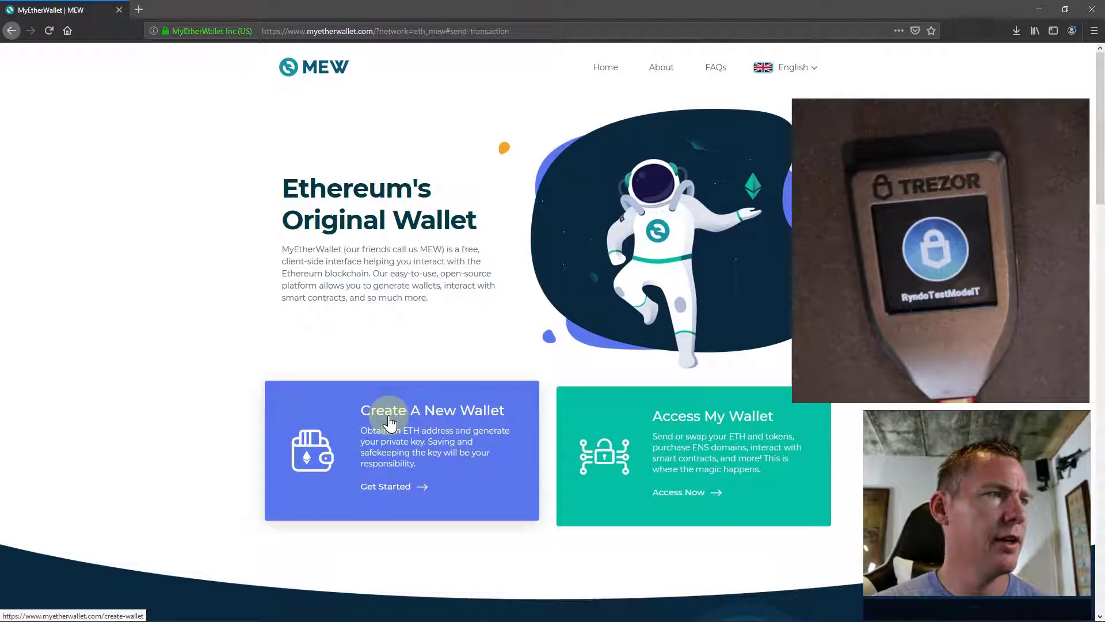
Step: In MyEtherWallet, access an existing wallet through Hardware, choosing Trezor as the device
{"action": "left_click", "coordinate": [685, 415]}
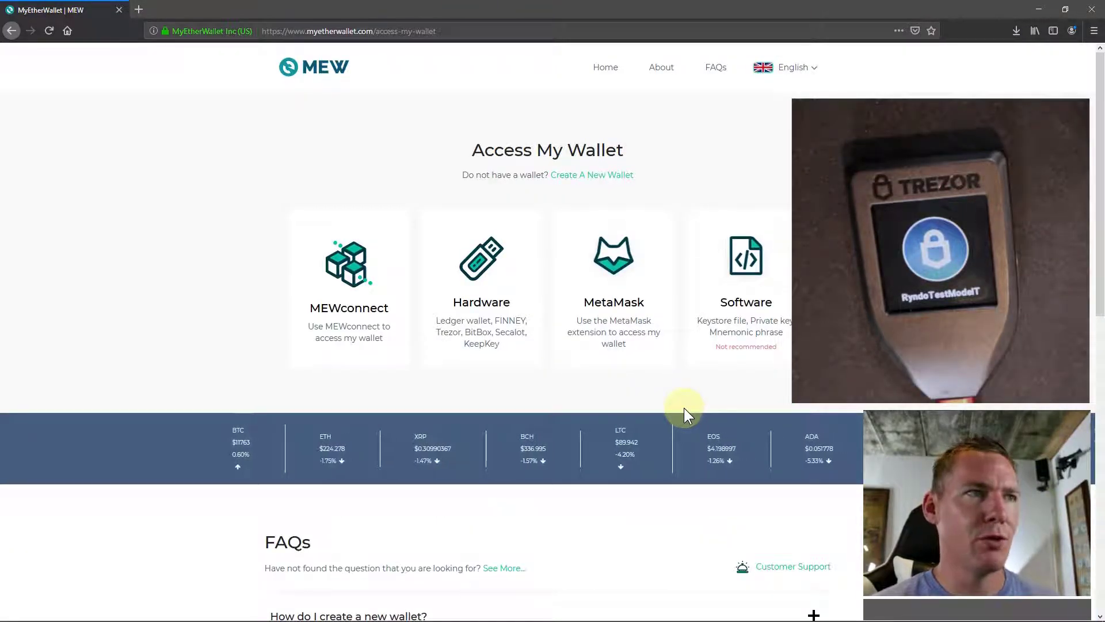
{"action": "left_click", "coordinate": [489, 315]}
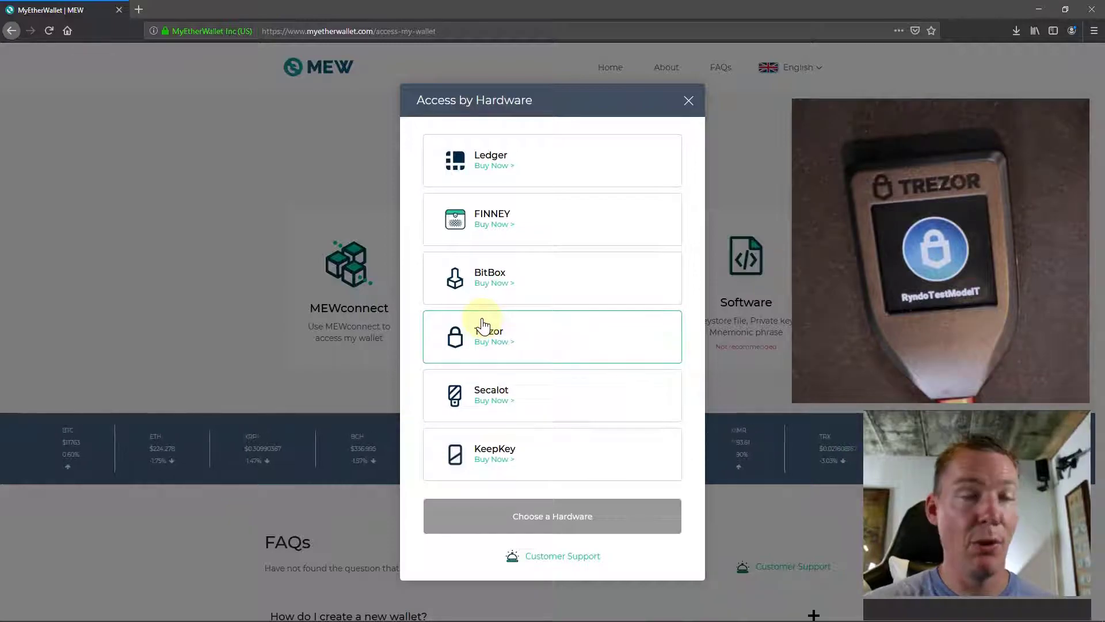
{"action": "left_click", "coordinate": [483, 333]}
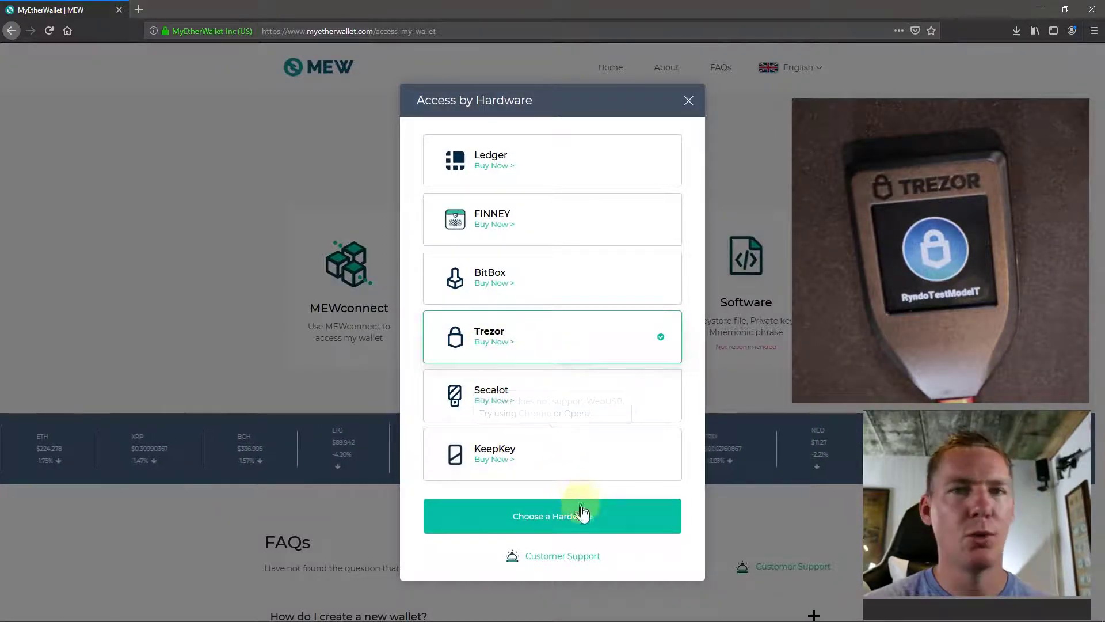
{"action": "left_click", "coordinate": [548, 518]}
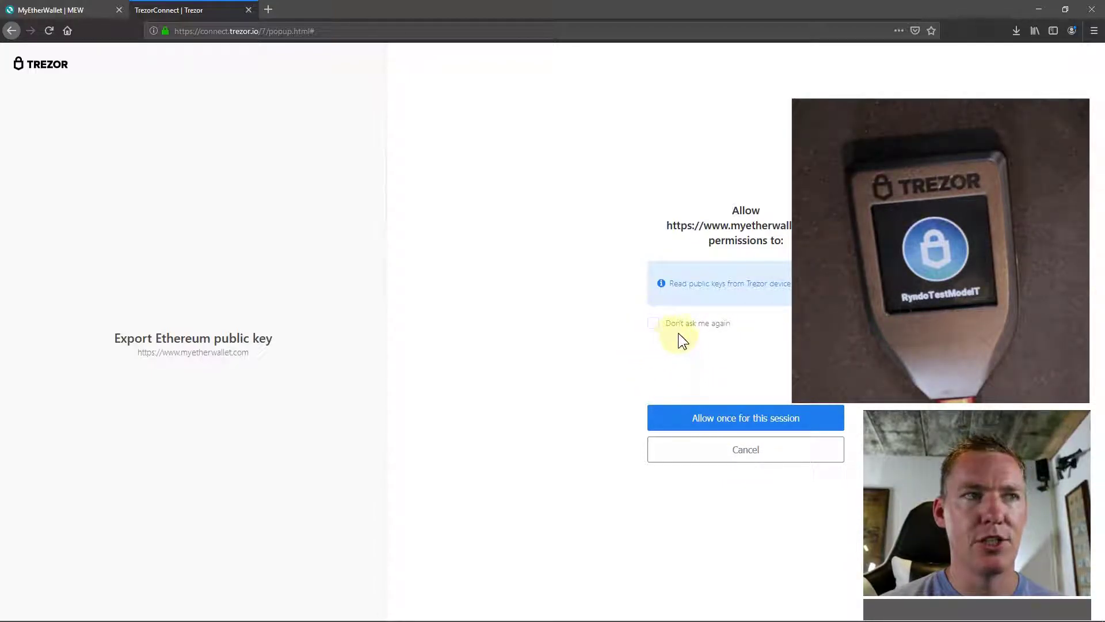
Step: Allow MyEtherWallet to read the Trezor's public keys and export the Ethereum public key
{"action": "left_click", "coordinate": [713, 429]}
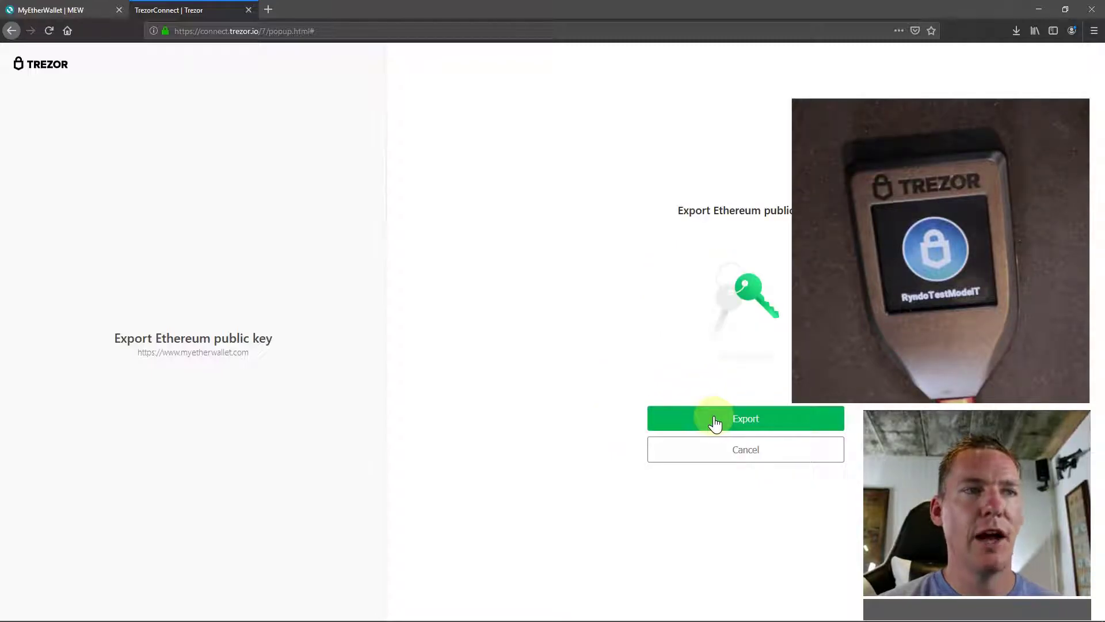
{"action": "left_click", "coordinate": [708, 429]}
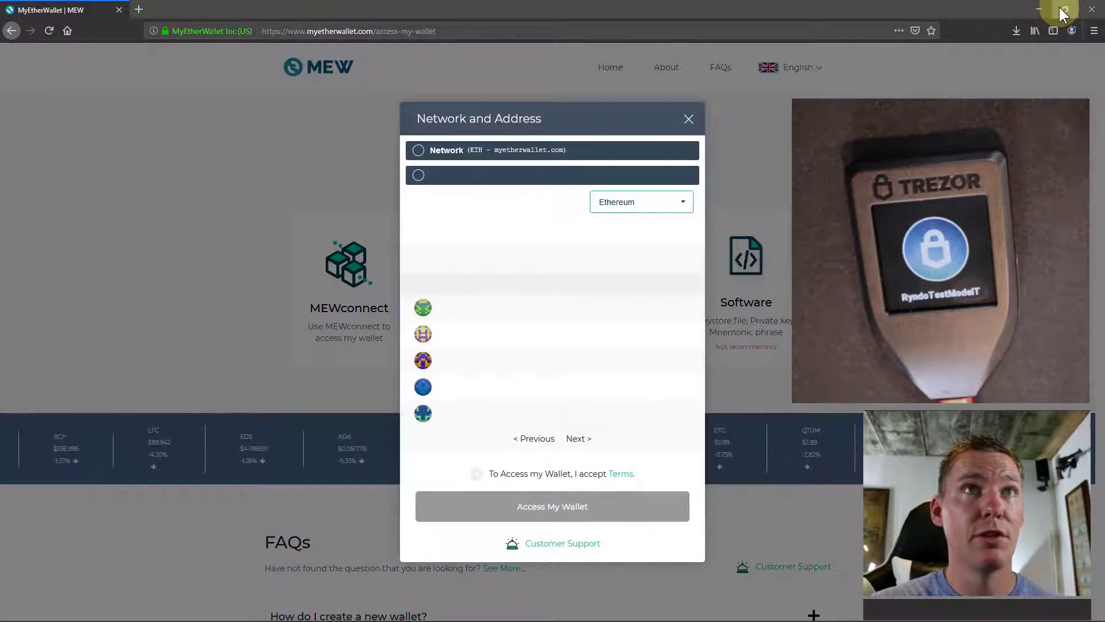
Step: Resize the browser window, accept the terms and open the wallet for the first address
{"action": "left_click", "coordinate": [1060, 7]}
{"action": "left_click_drag", "start_coordinate": [567, 82], "coordinate": [375, 22]}
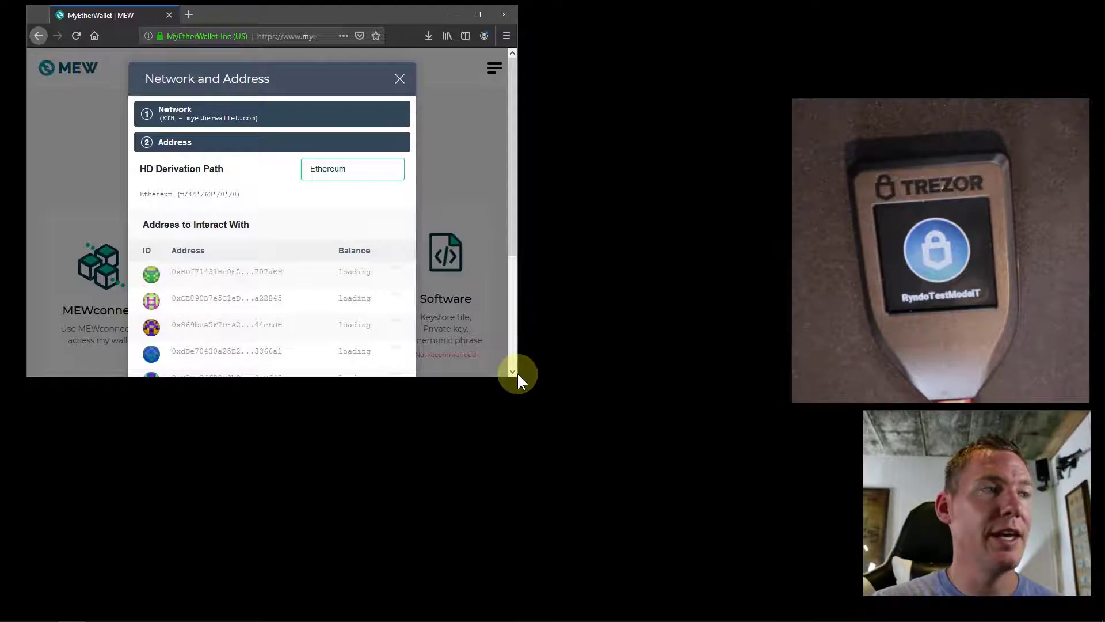
{"action": "left_click_drag", "start_coordinate": [518, 375], "coordinate": [776, 612]}
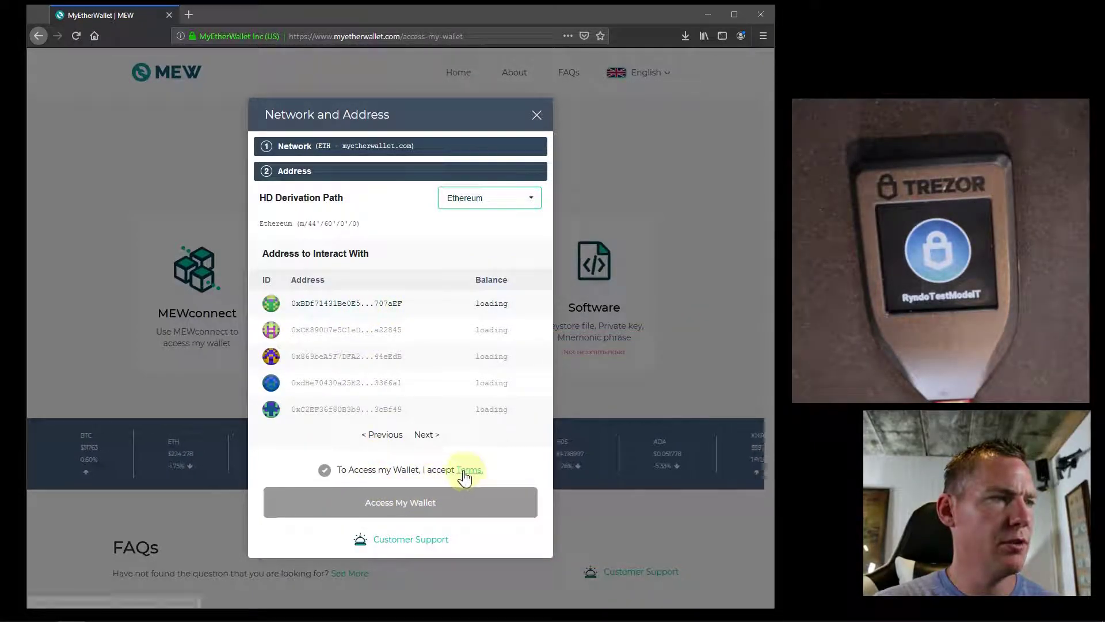
{"action": "left_click", "coordinate": [325, 471]}
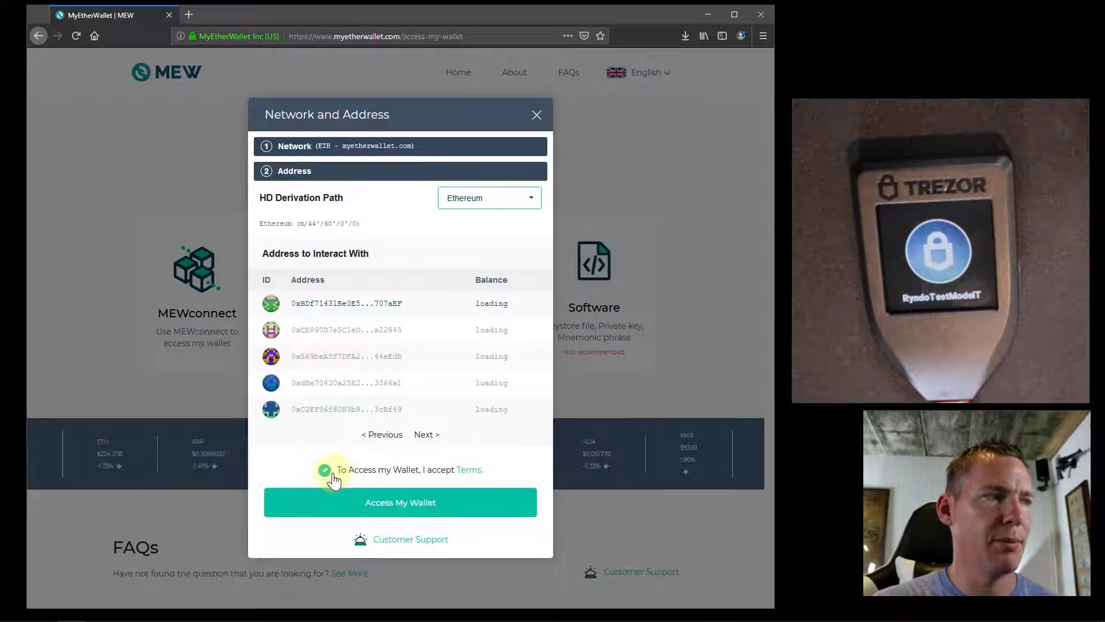
{"action": "left_click", "coordinate": [389, 507]}
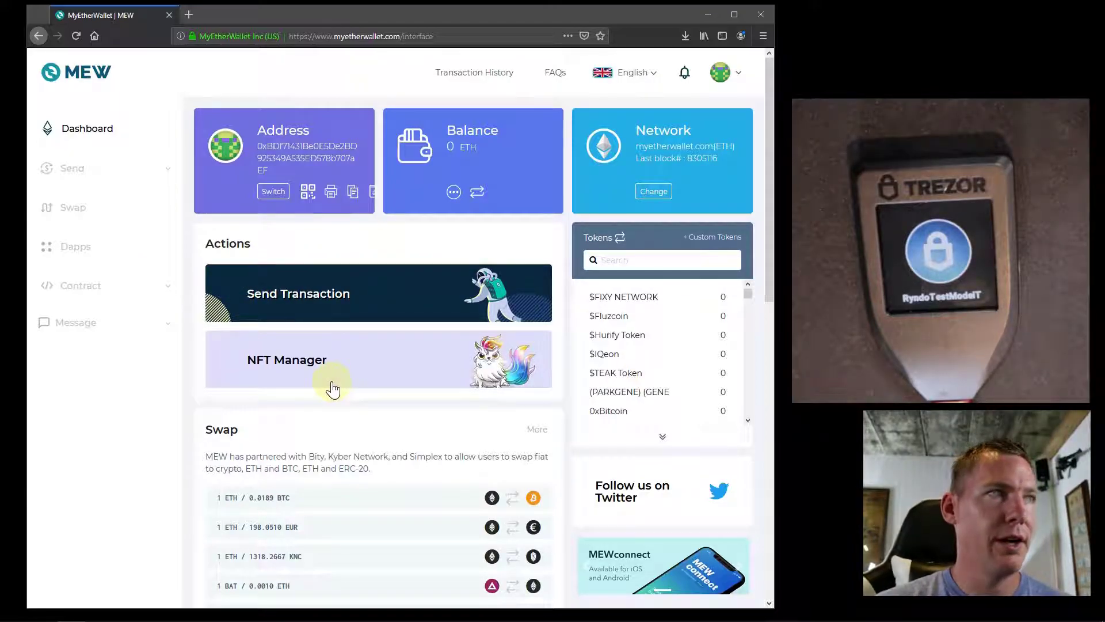
Step: Copy the Ethereum address from the Address card and highlight the address text to check it
{"action": "left_click", "coordinate": [353, 192]}
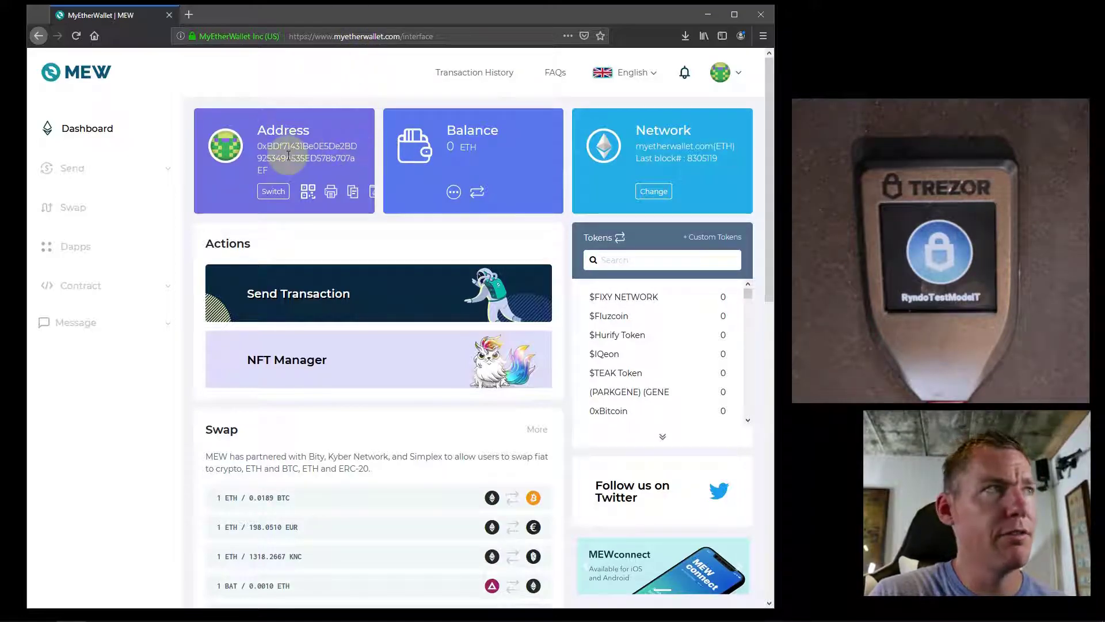
{"action": "left_click_drag", "start_coordinate": [267, 149], "coordinate": [288, 169]}
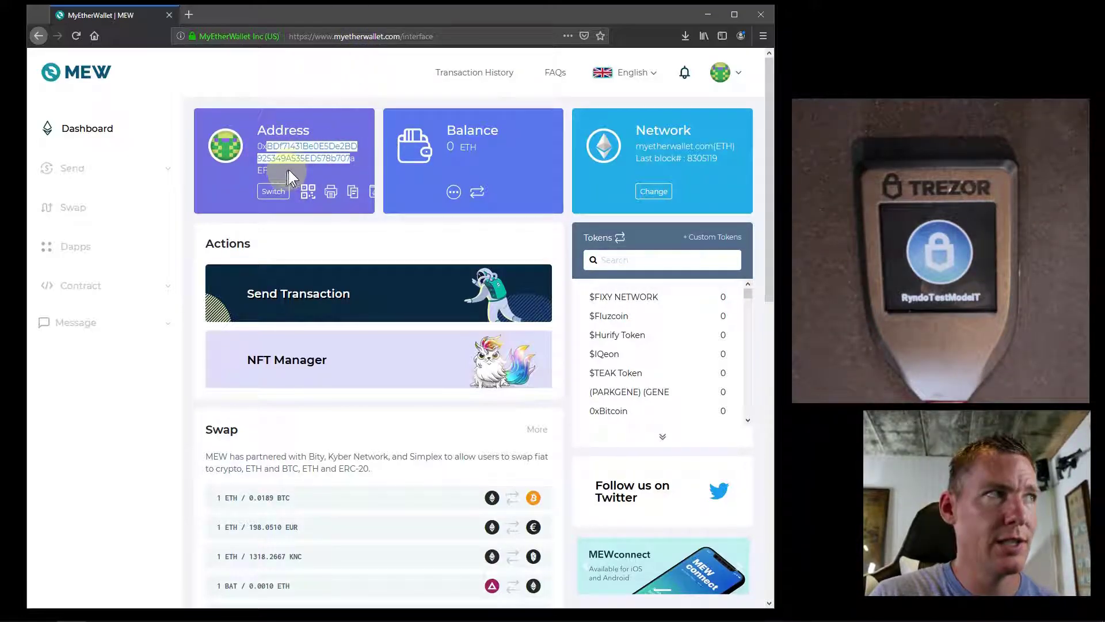
{"action": "left_click", "coordinate": [282, 168]}
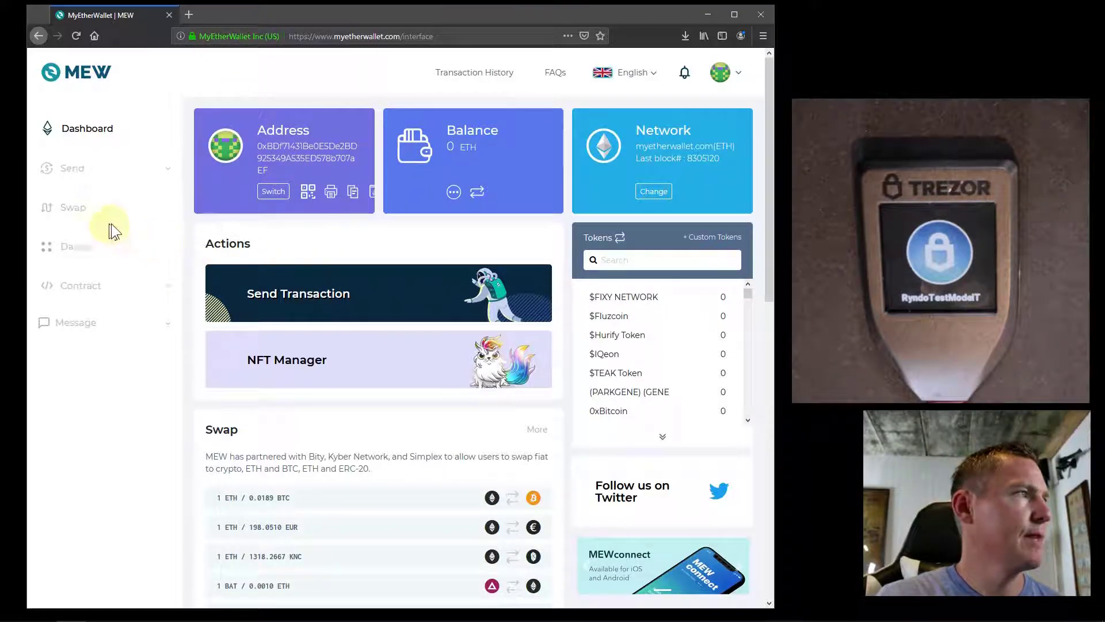
{"action": "scroll", "coordinate": [286, 340], "scroll_direction": "down", "scroll_amount": 2}
{"action": "scroll", "coordinate": [286, 340], "scroll_direction": "up", "scroll_amount": 2}
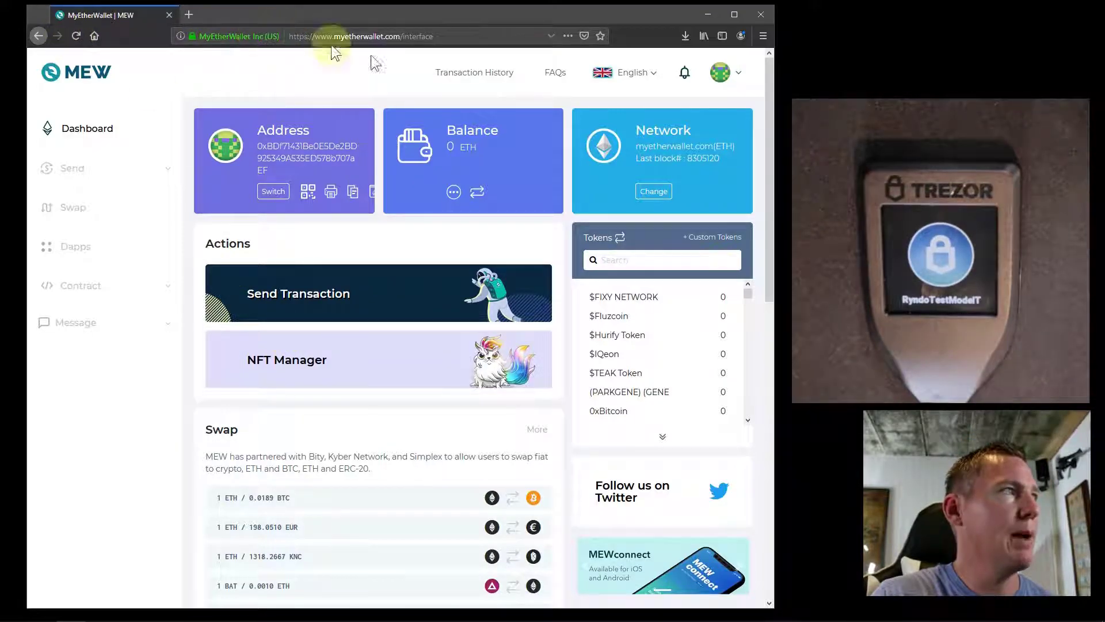
Step: Reopen Trezor Wallet from recent sites and switch the coin to Litecoin (LTC)
{"action": "left_click", "coordinate": [702, 38]}
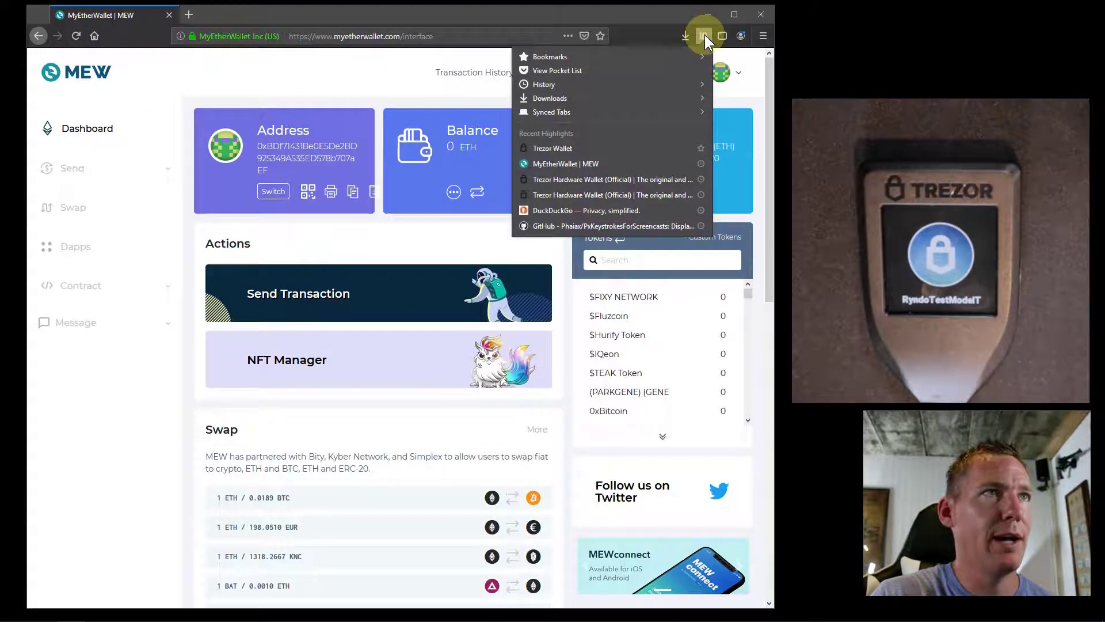
{"action": "left_click", "coordinate": [552, 148]}
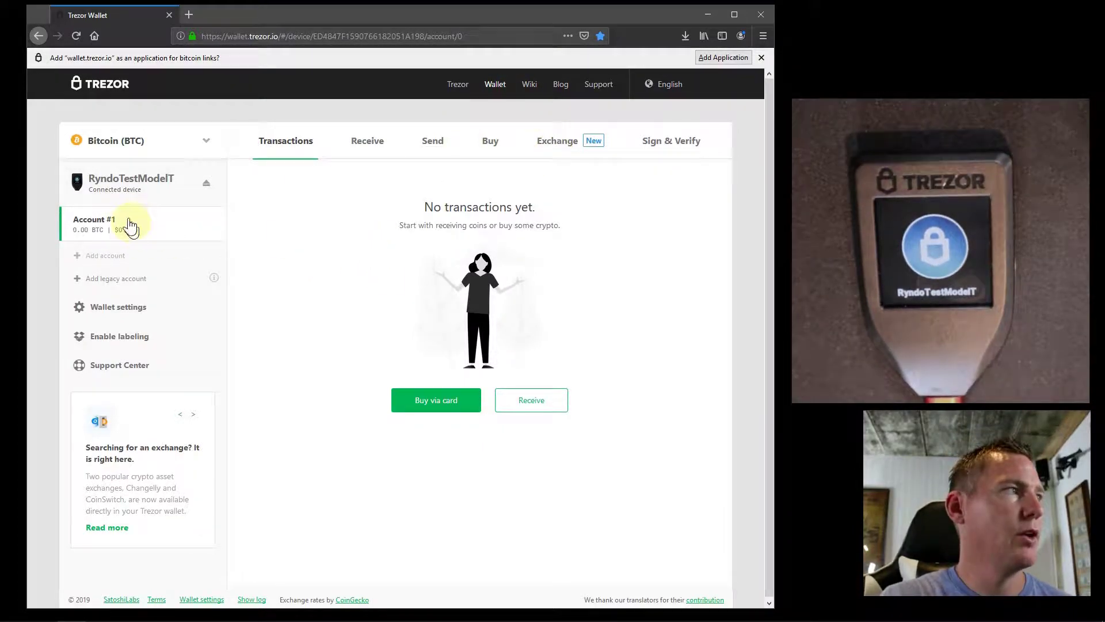
{"action": "left_click", "coordinate": [125, 148]}
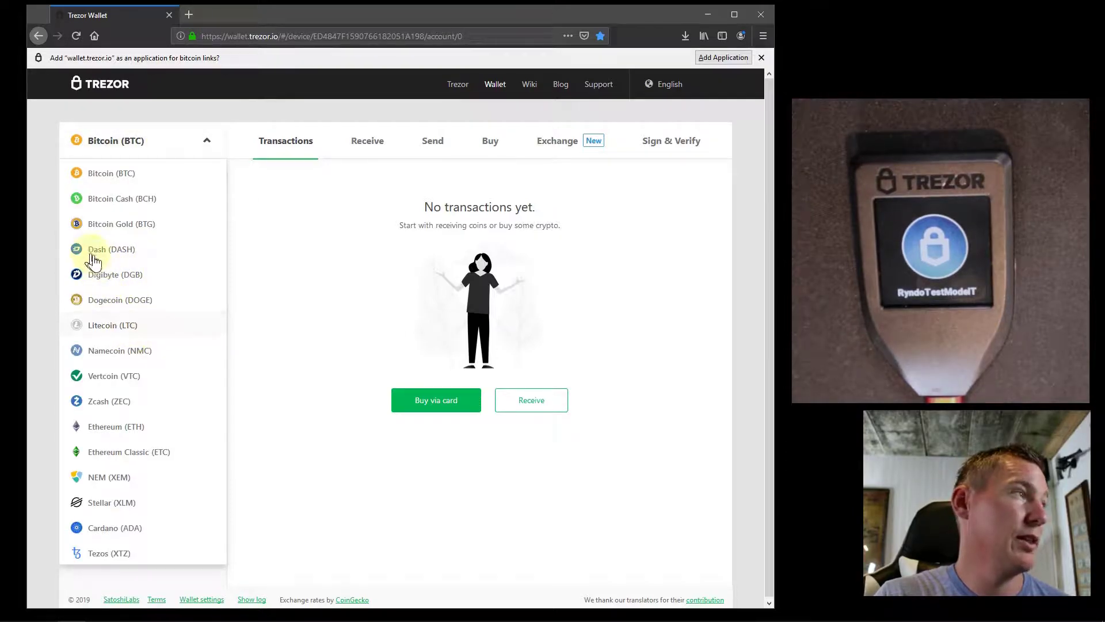
{"action": "left_click", "coordinate": [102, 325]}
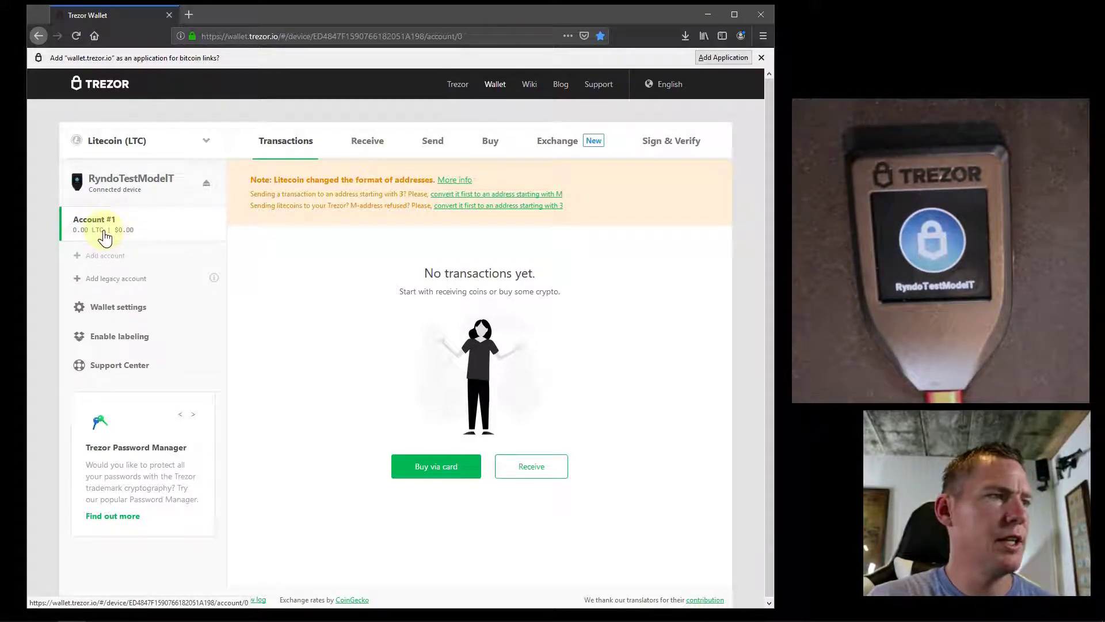
Step: Open the Receive page for Litecoin Account #1
{"action": "left_click", "coordinate": [532, 468]}
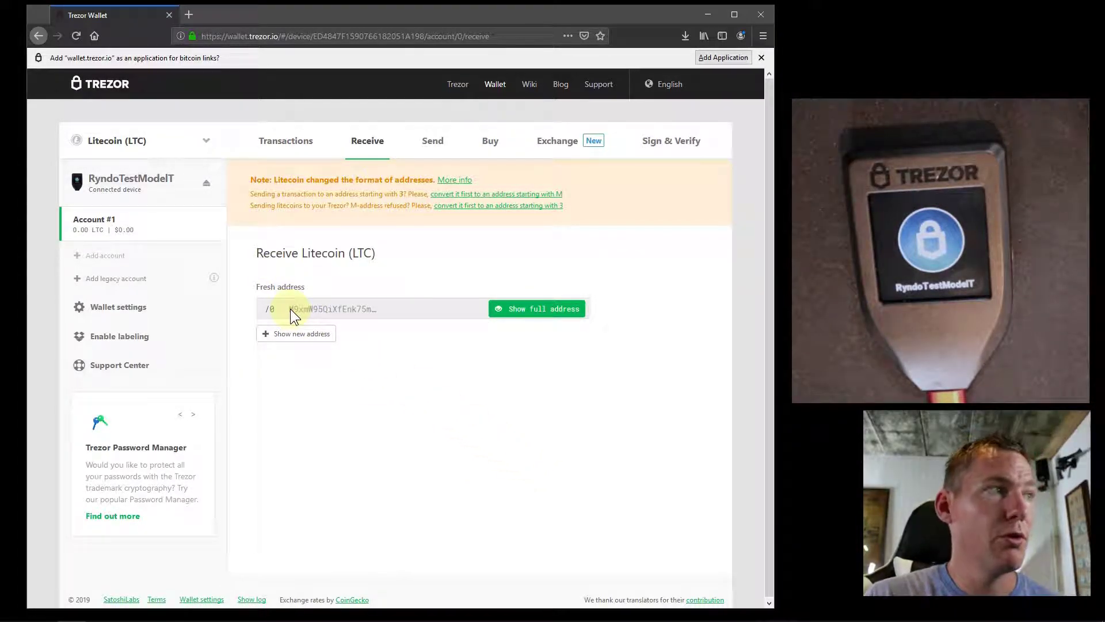
Step: Reveal the full Litecoin receive address and copy it via the right-click menu
{"action": "left_click", "coordinate": [535, 315]}
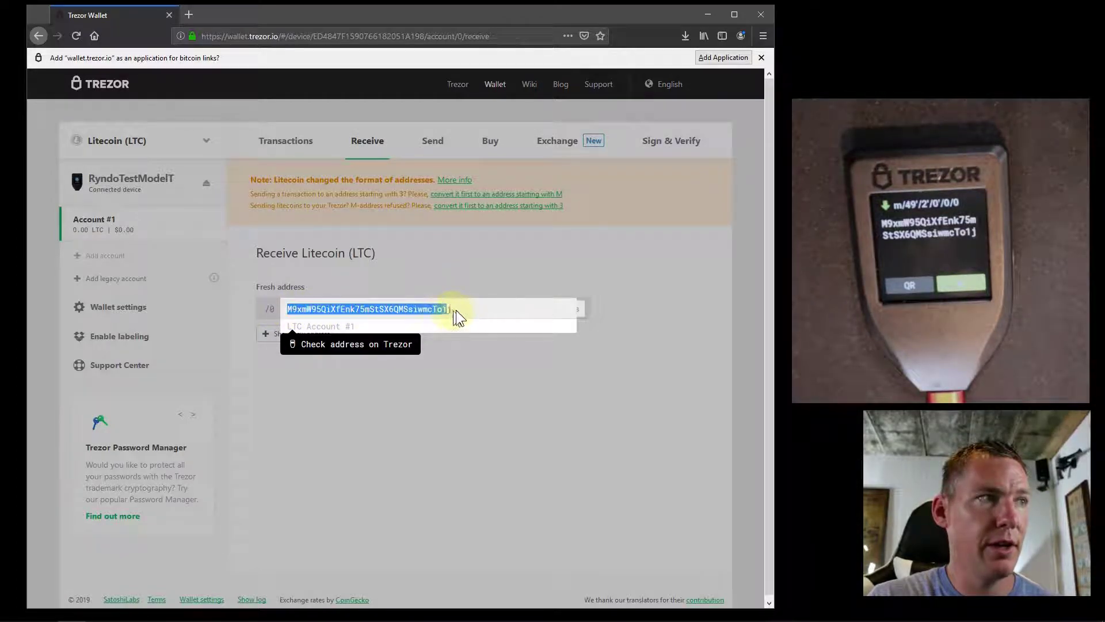
{"action": "right_click", "coordinate": [424, 309]}
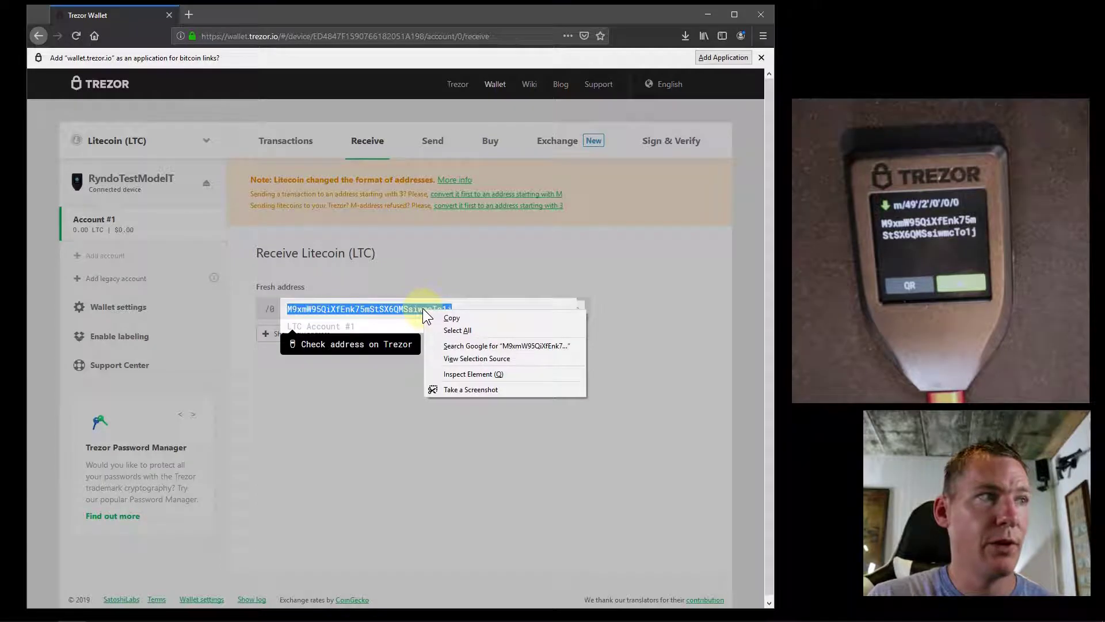
{"action": "left_click", "coordinate": [451, 317]}
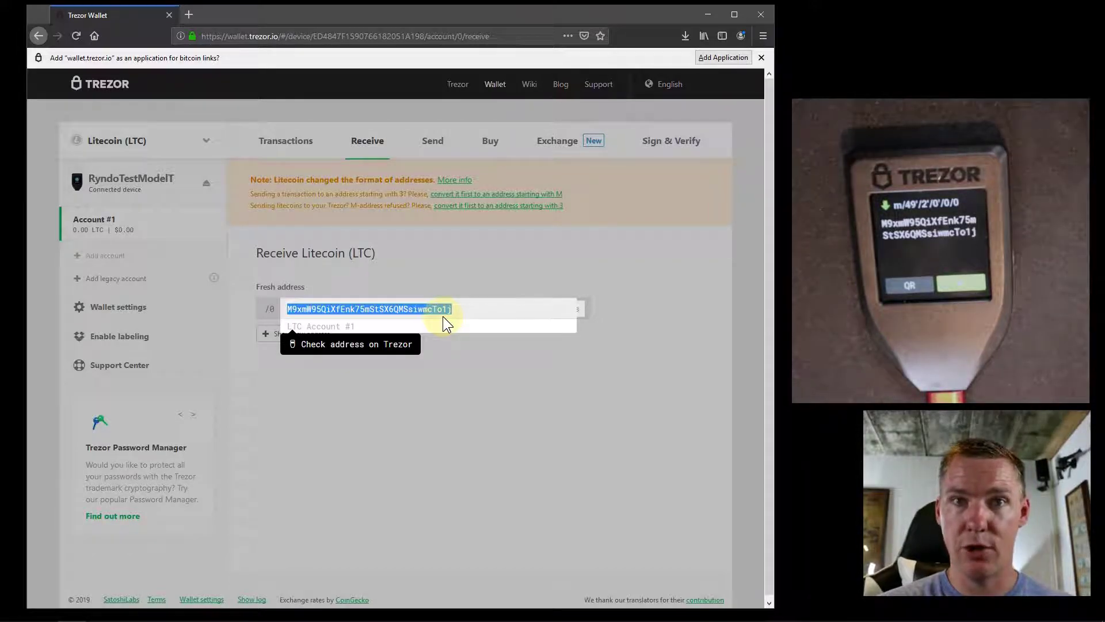
Step: Clear the address selection, leaving the full Litecoin address shown on the receive page
{"action": "left_click", "coordinate": [443, 261]}
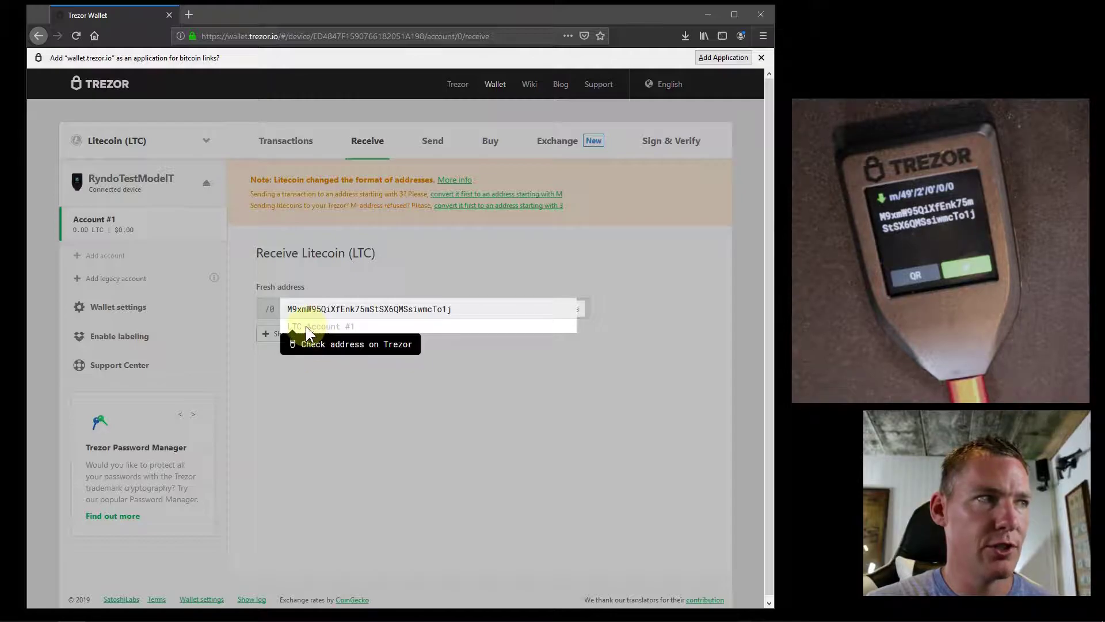
Step: Dismiss the address check, switch to Zcash (ZEC) and show its Receive page with the /0 address
{"action": "key", "text": "Escape"}
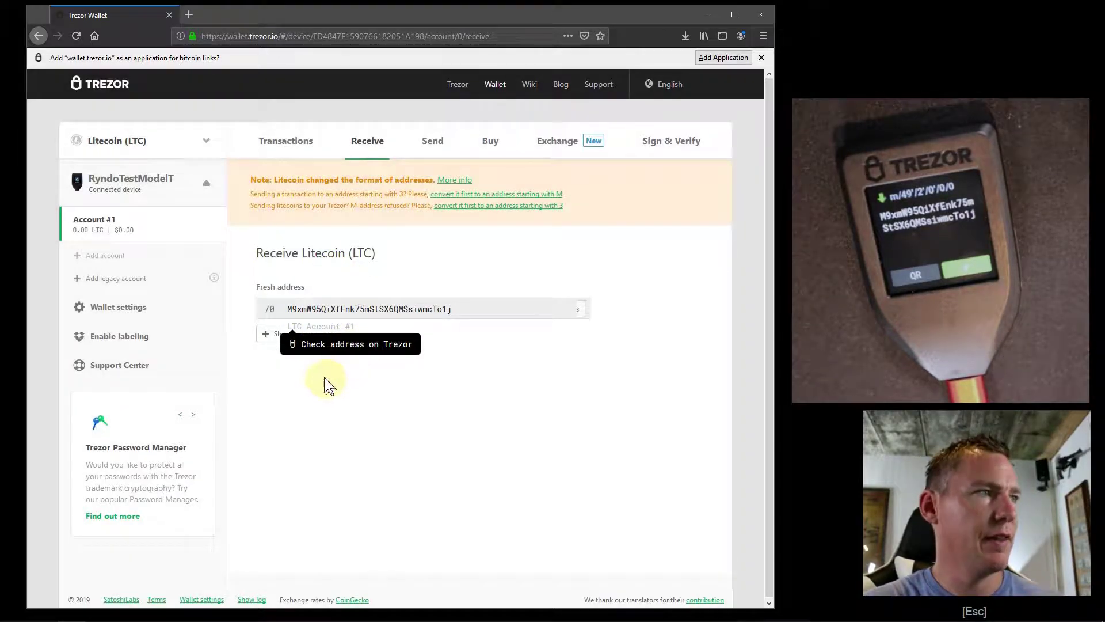
{"action": "left_click", "coordinate": [207, 142]}
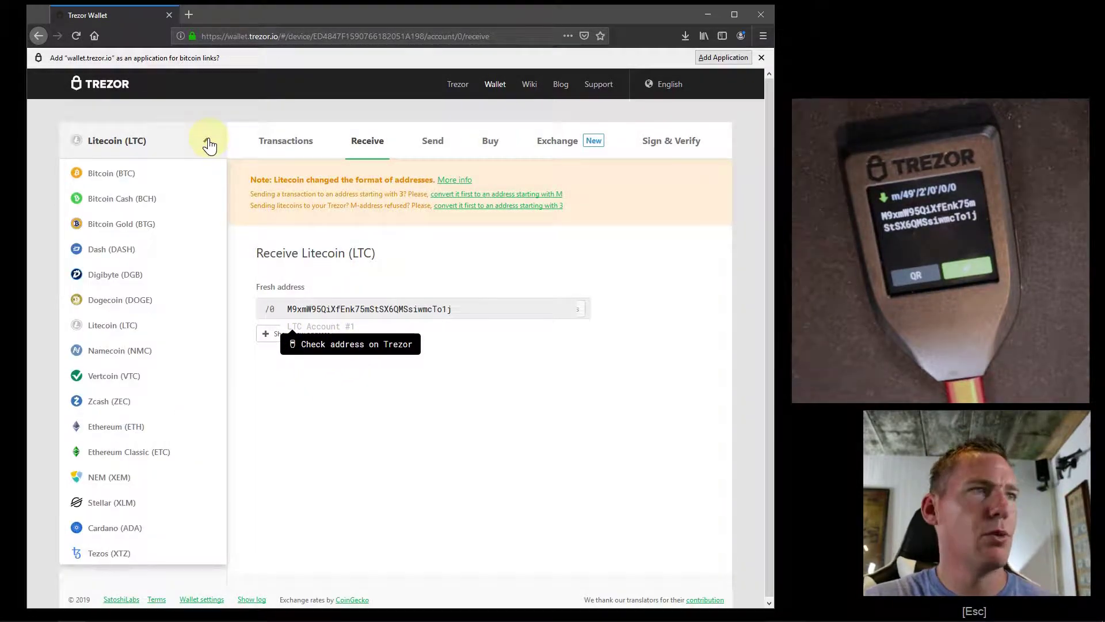
{"action": "left_click", "coordinate": [109, 401]}
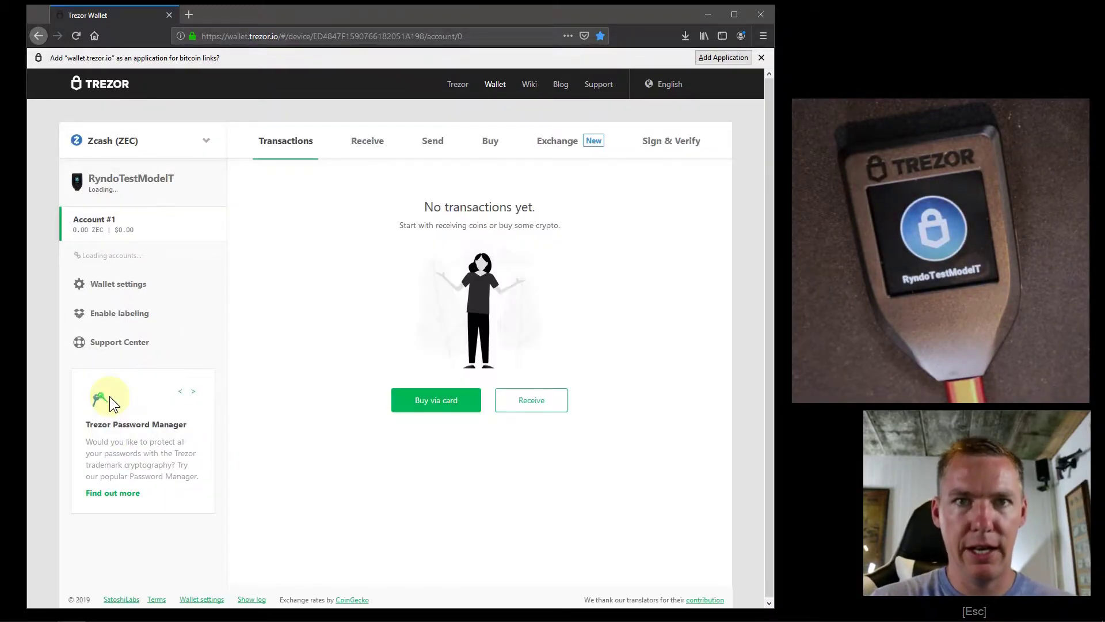
{"action": "left_click", "coordinate": [536, 405]}
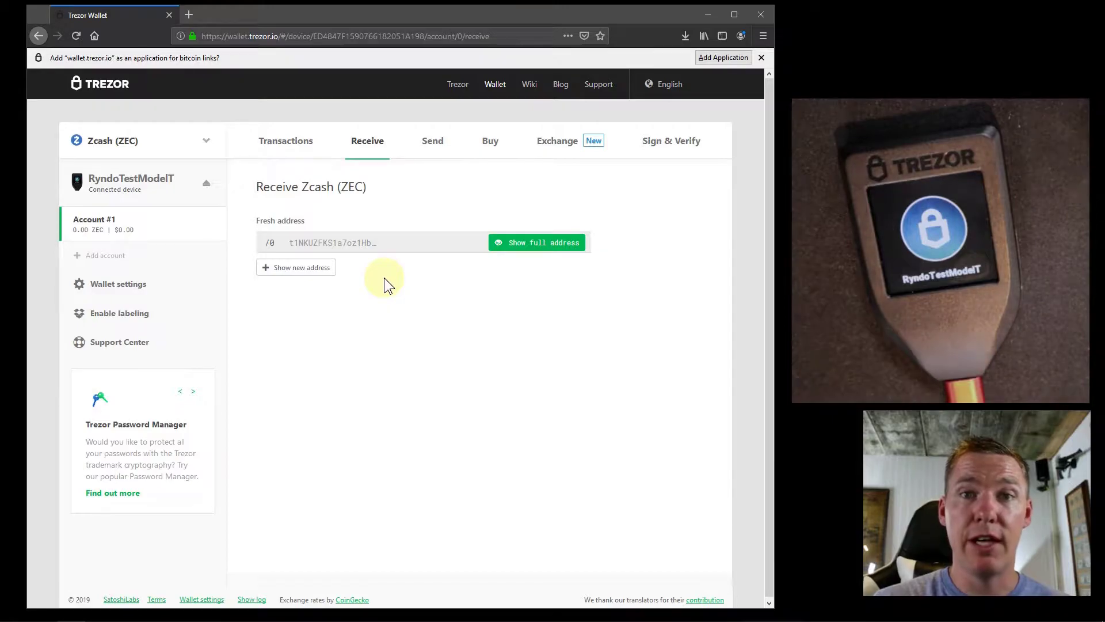
Step: Reveal the first Zcash address (m/44'/133'/0'/0/0) with its QR code for device verification, and copy it
{"action": "left_click", "coordinate": [529, 244]}
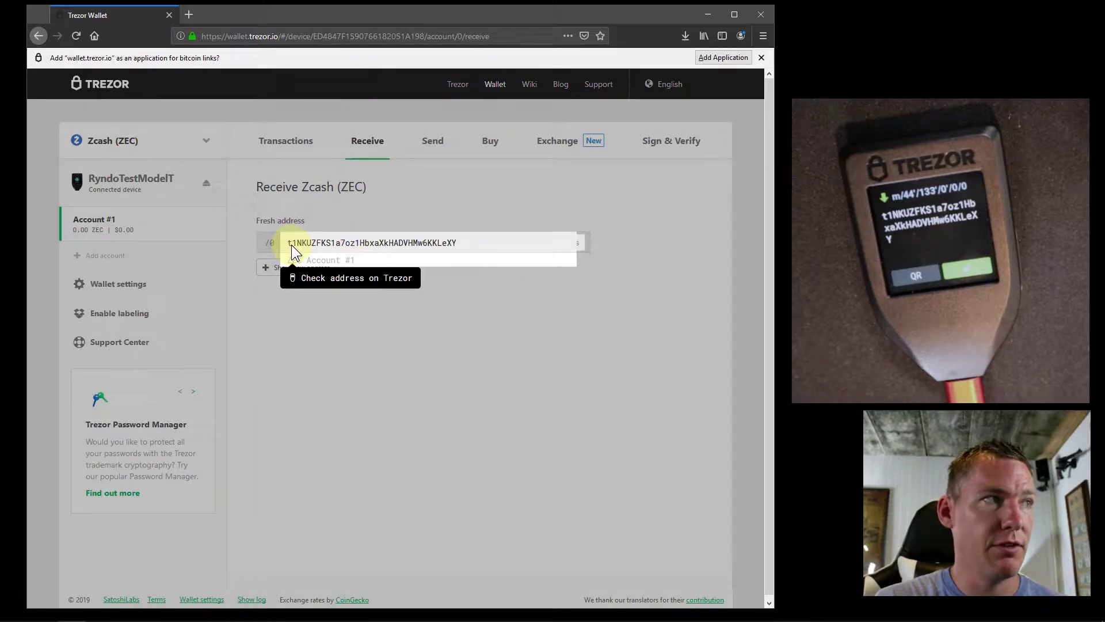
{"action": "mouse_move", "coordinate": [290, 243]}
{"action": "left_mouse_down"}
{"action": "mouse_move", "coordinate": [461, 240]}
{"action": "mouse_move", "coordinate": [276, 248]}
{"action": "left_mouse_up"}
{"action": "left_click", "coordinate": [454, 244]}
{"action": "left_click", "coordinate": [438, 248]}
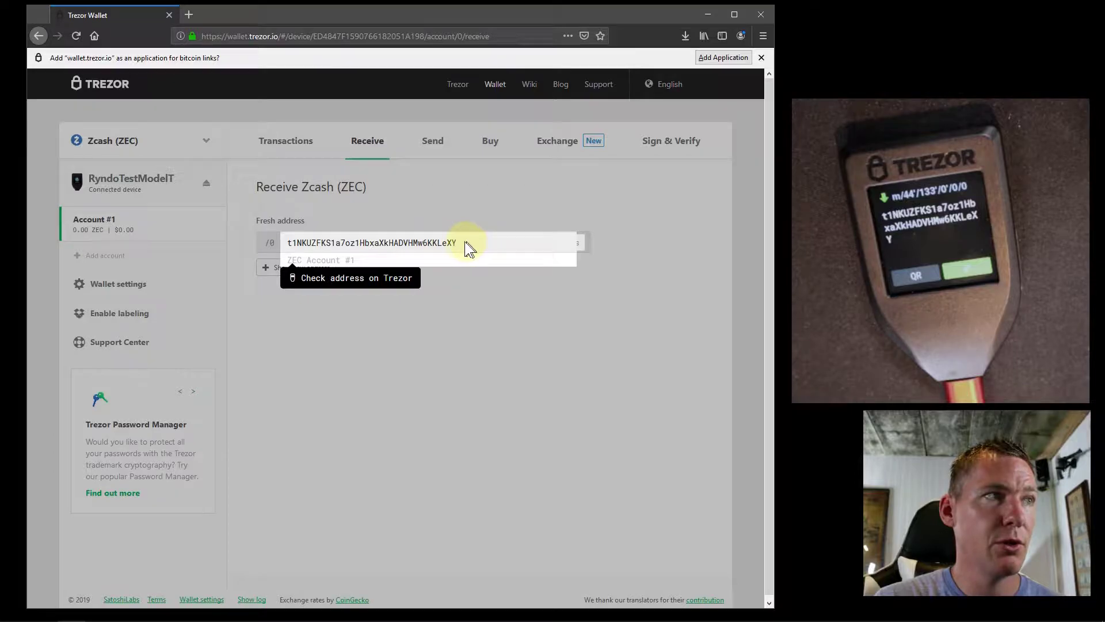
{"action": "left_click_drag", "start_coordinate": [290, 242], "coordinate": [287, 242]}
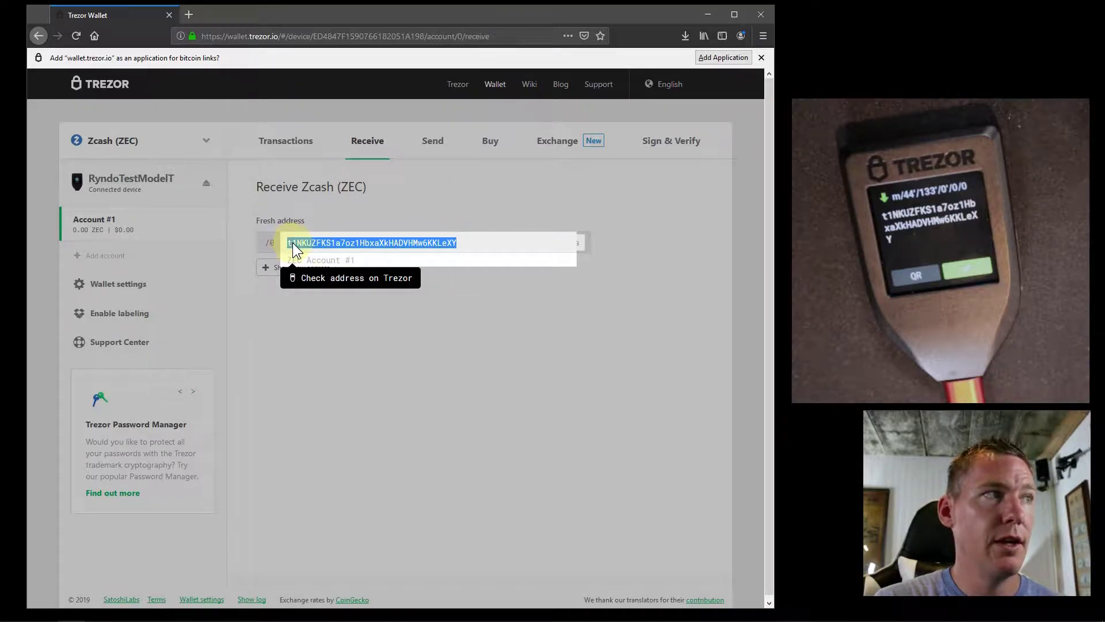
{"action": "right_click", "coordinate": [292, 243]}
{"action": "left_click", "coordinate": [323, 254]}
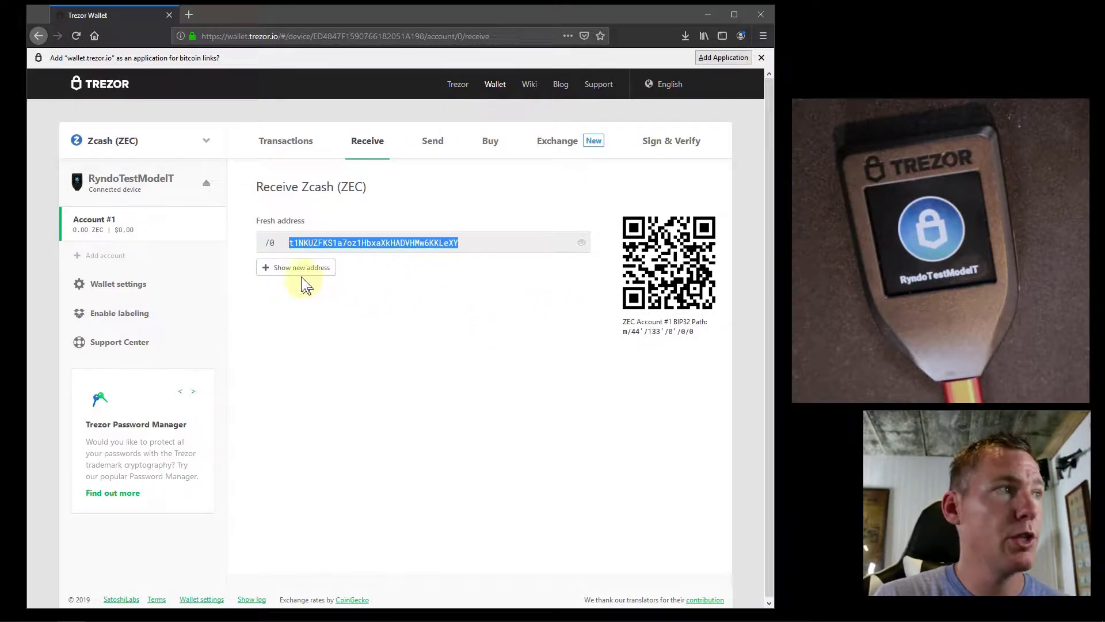
Step: Generate the second Zcash address at /1, reveal it for device verification, and select its text
{"action": "left_click", "coordinate": [281, 273]}
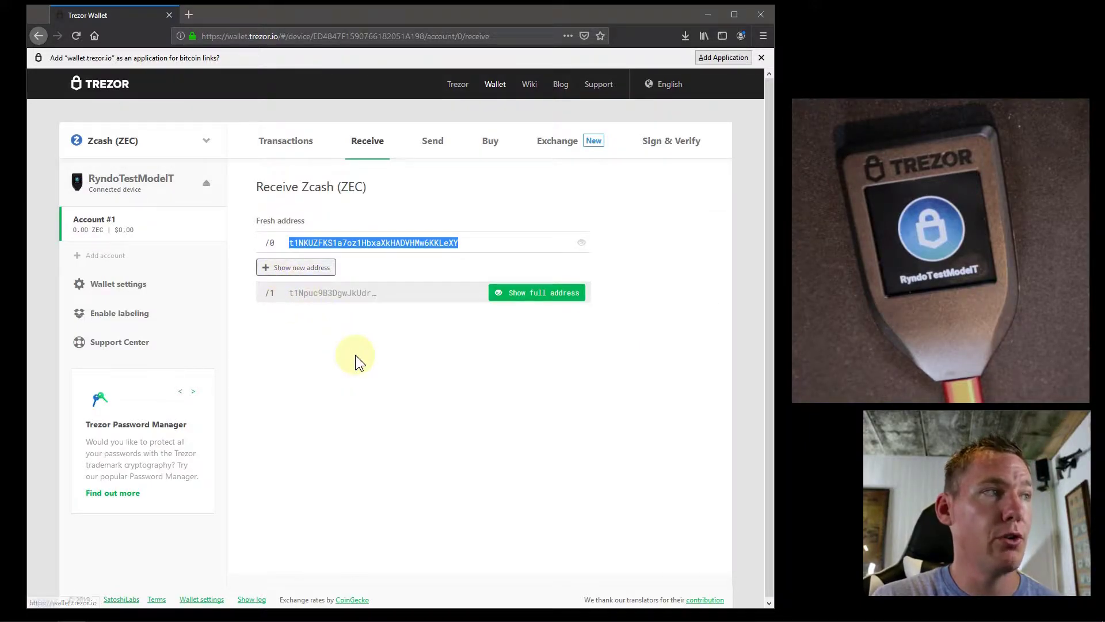
{"action": "left_click", "coordinate": [522, 293]}
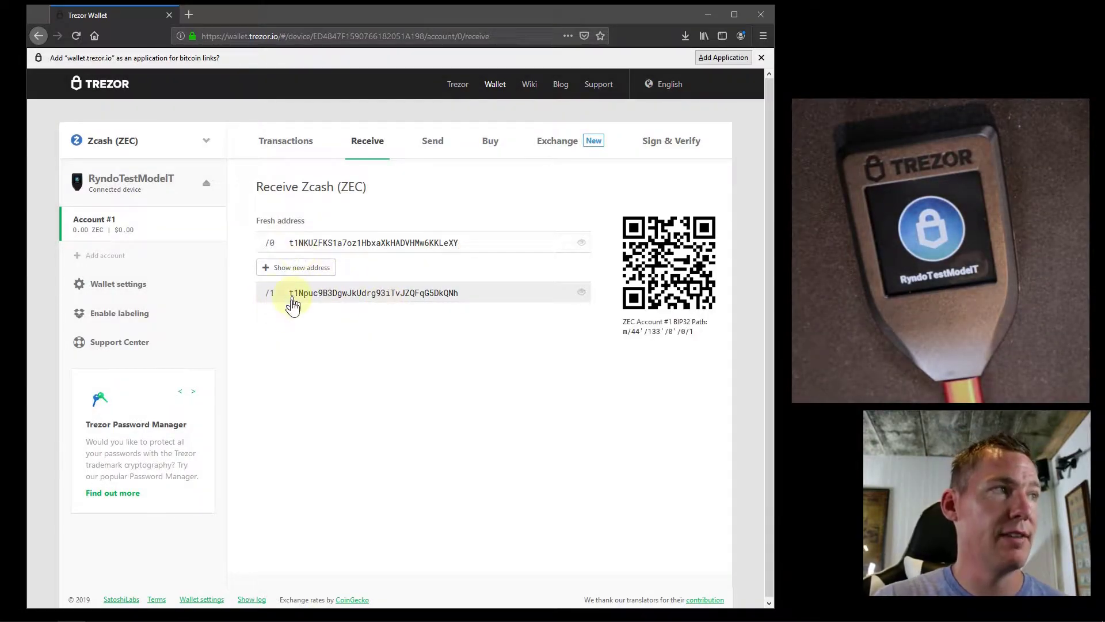
{"action": "left_click_drag", "start_coordinate": [288, 297], "coordinate": [461, 295]}
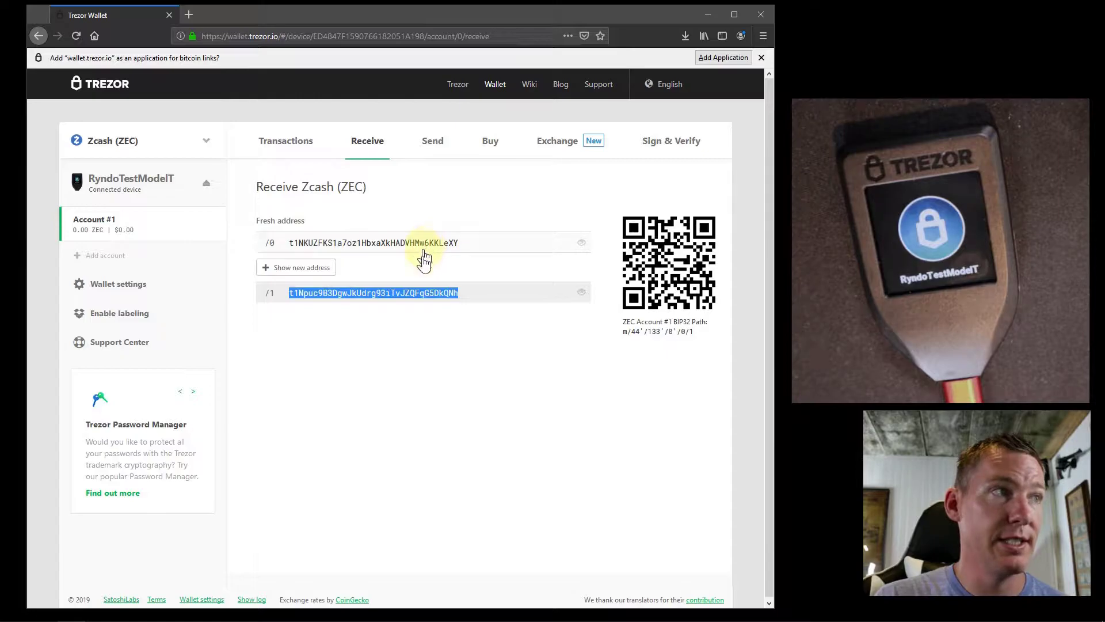
{"action": "left_click", "coordinate": [415, 338]}
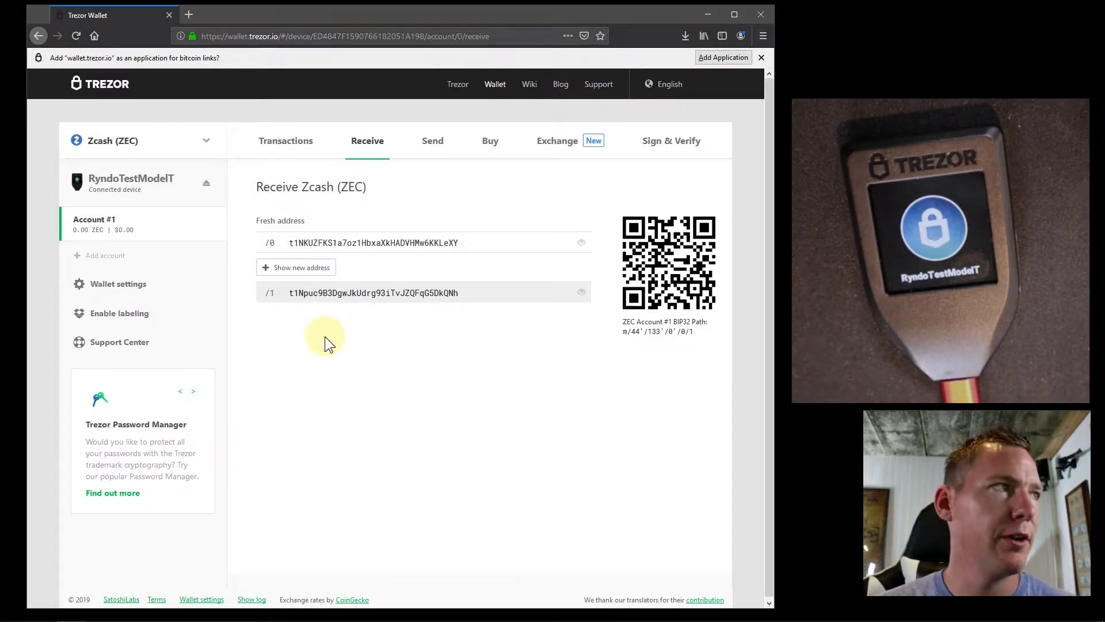
{"action": "left_click", "coordinate": [206, 141]}
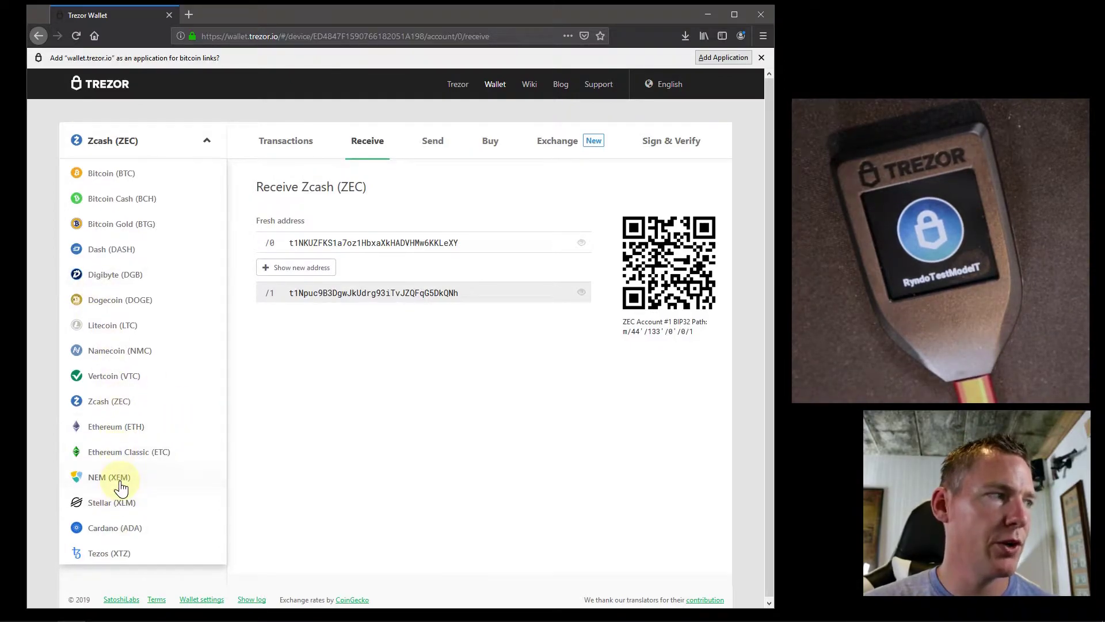
{"action": "scroll", "coordinate": [121, 478], "scroll_direction": "down", "scroll_amount": 1}
{"action": "left_click", "coordinate": [101, 550]}
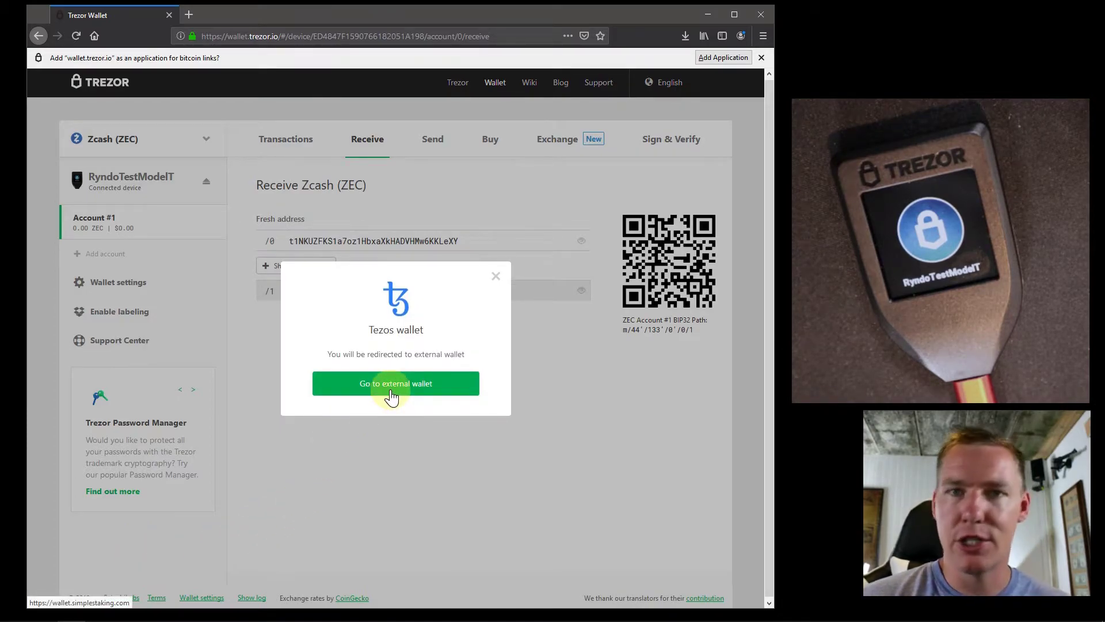
{"action": "left_click", "coordinate": [494, 277]}
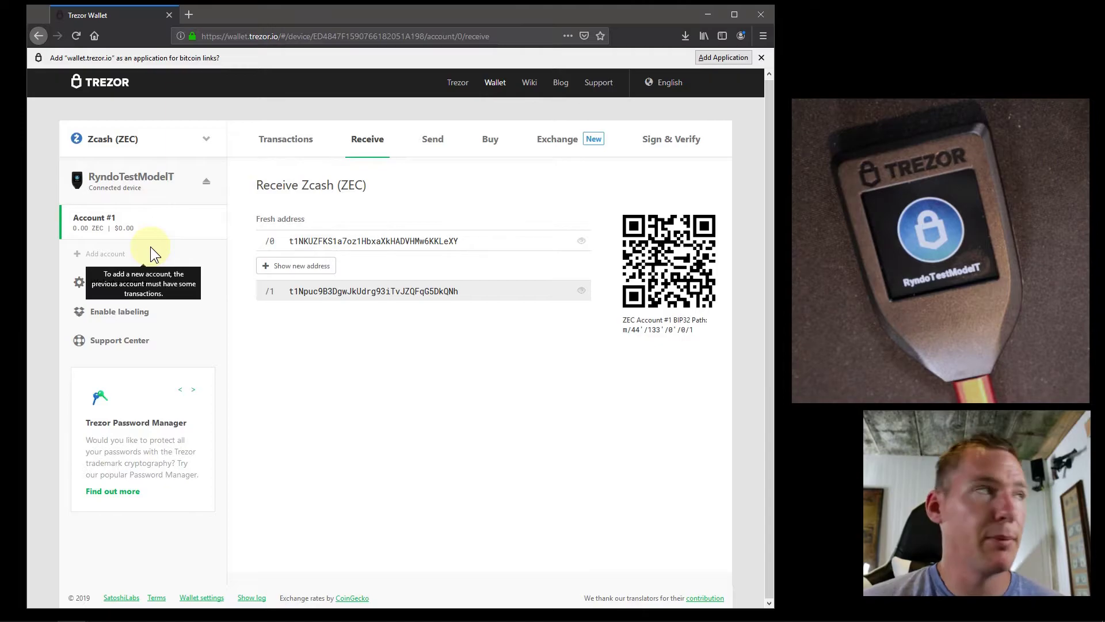
Step: Open the coin selector next to Zcash (ZEC) to list the supported coins
{"action": "left_click", "coordinate": [196, 142]}
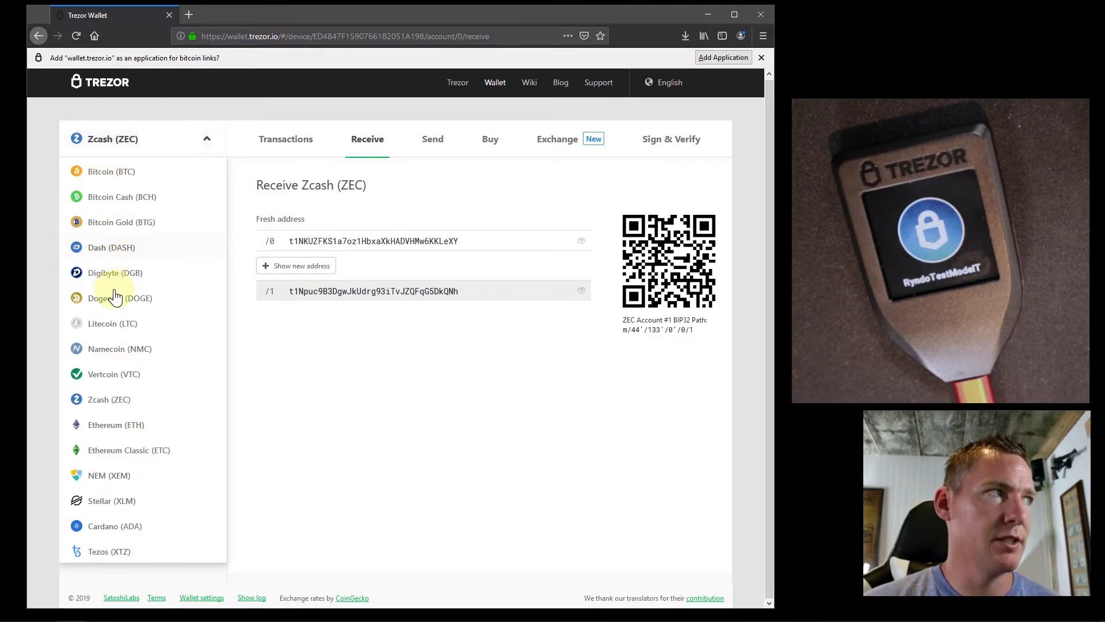